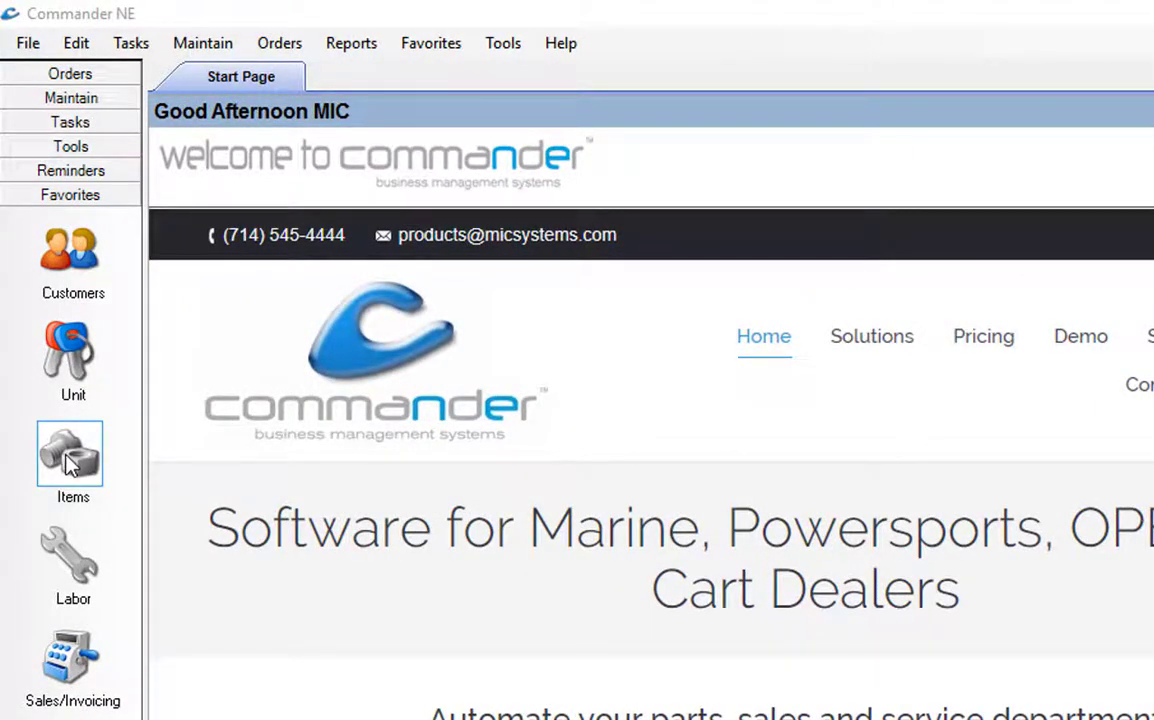
Open Maintain > Inventory > Items to list the 500 inventory item records.
click(66, 104)
click(73, 255)
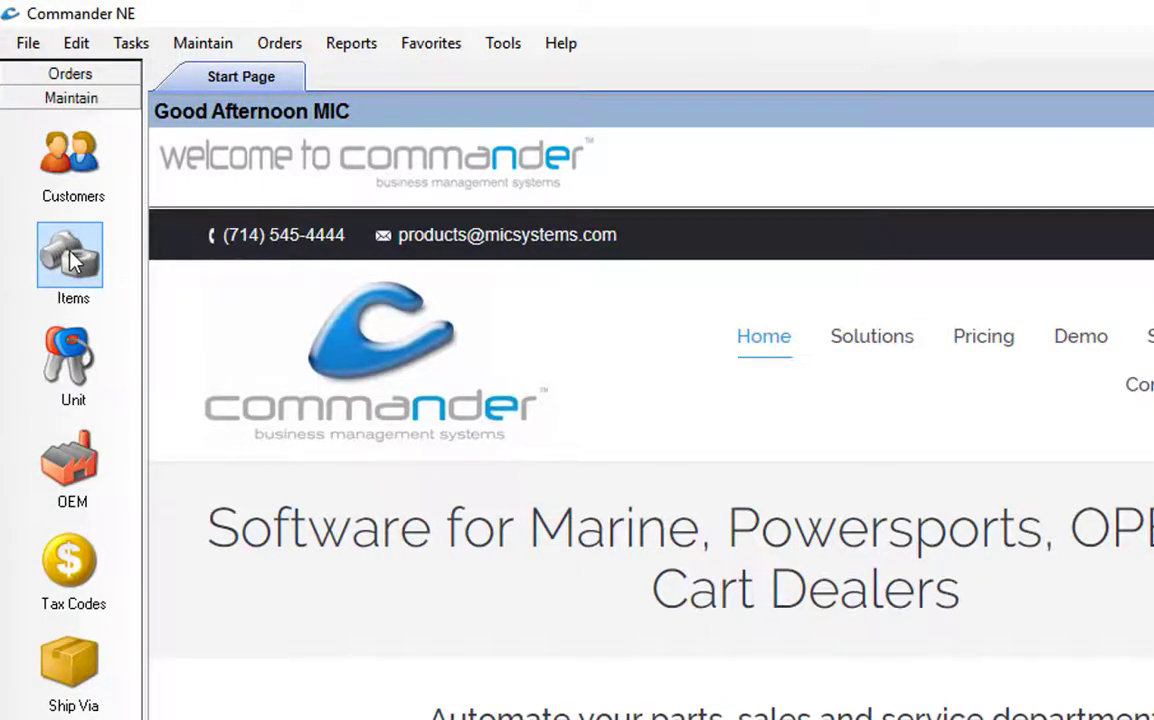
click(196, 48)
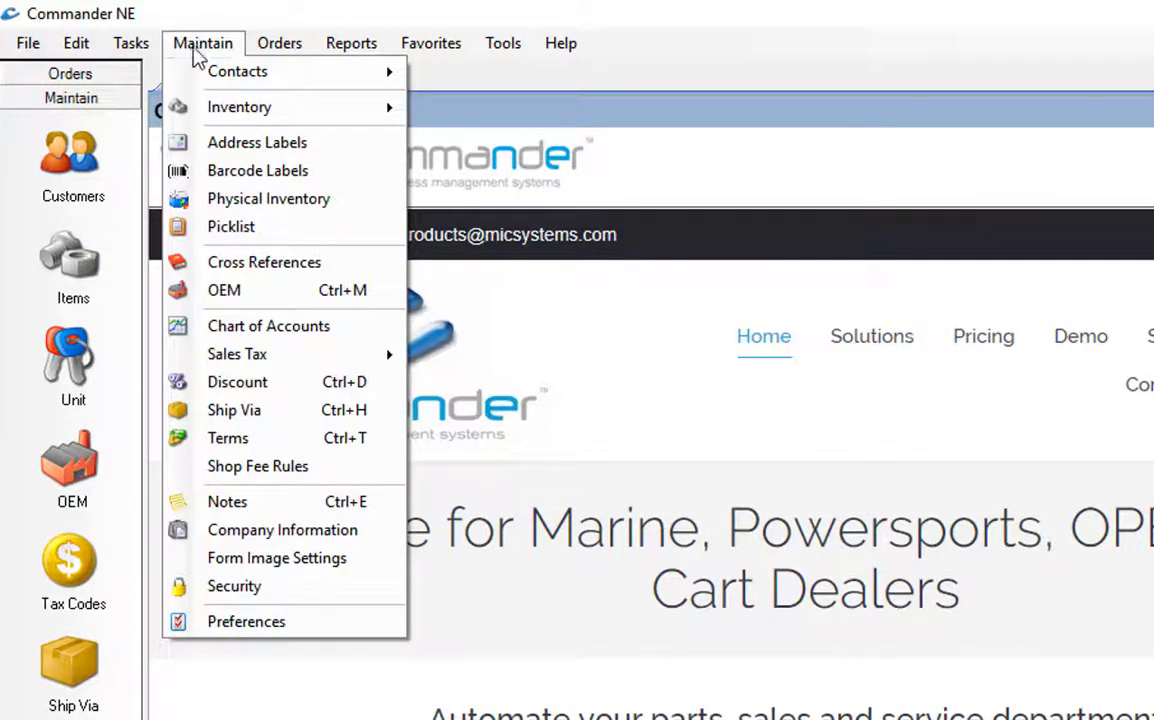
mouse_move(235, 110)
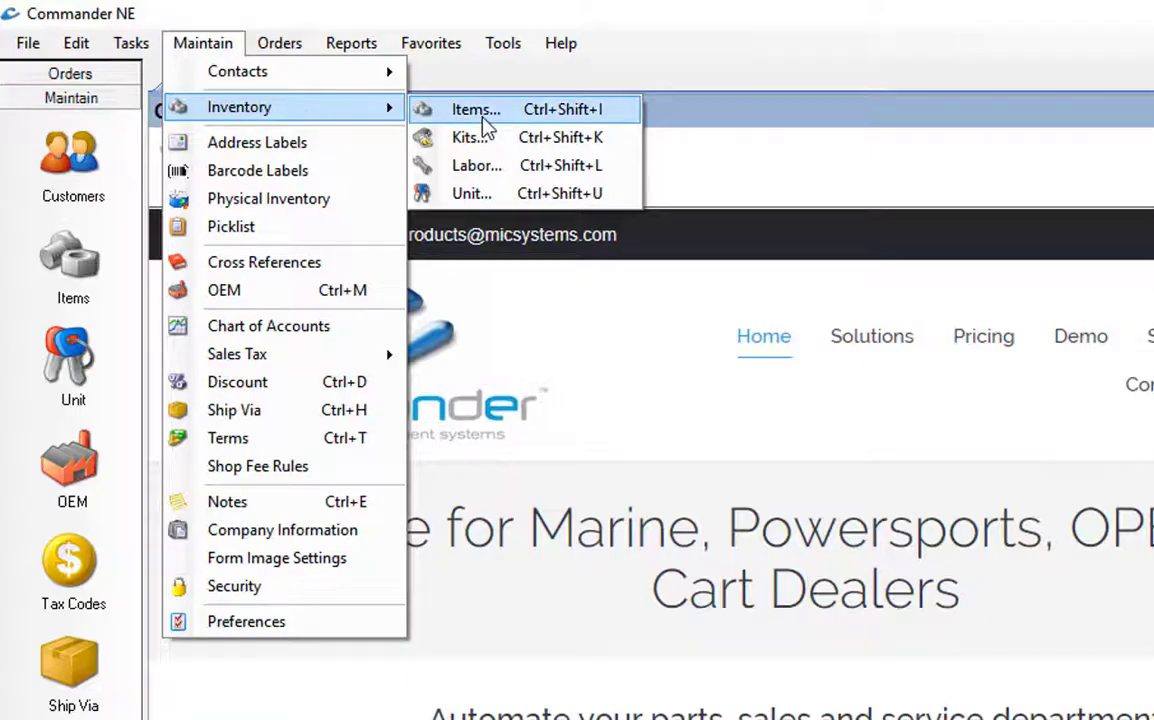
click(482, 110)
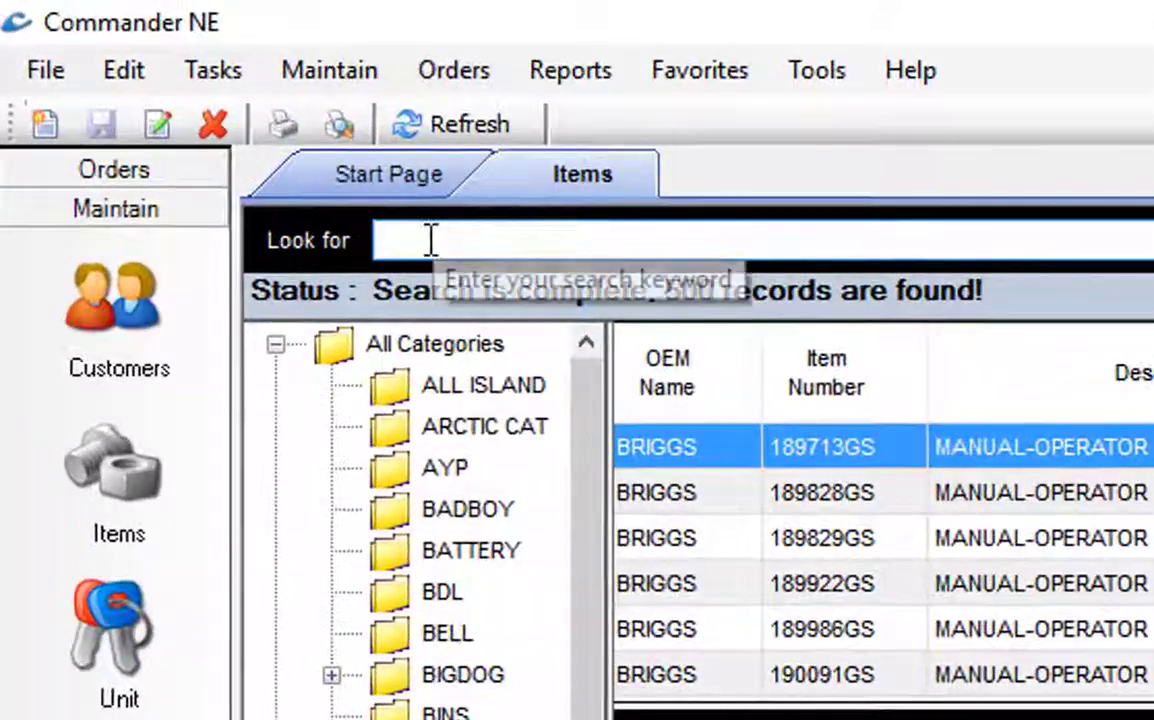
click(224, 124)
right_click(224, 124)
click(497, 422)
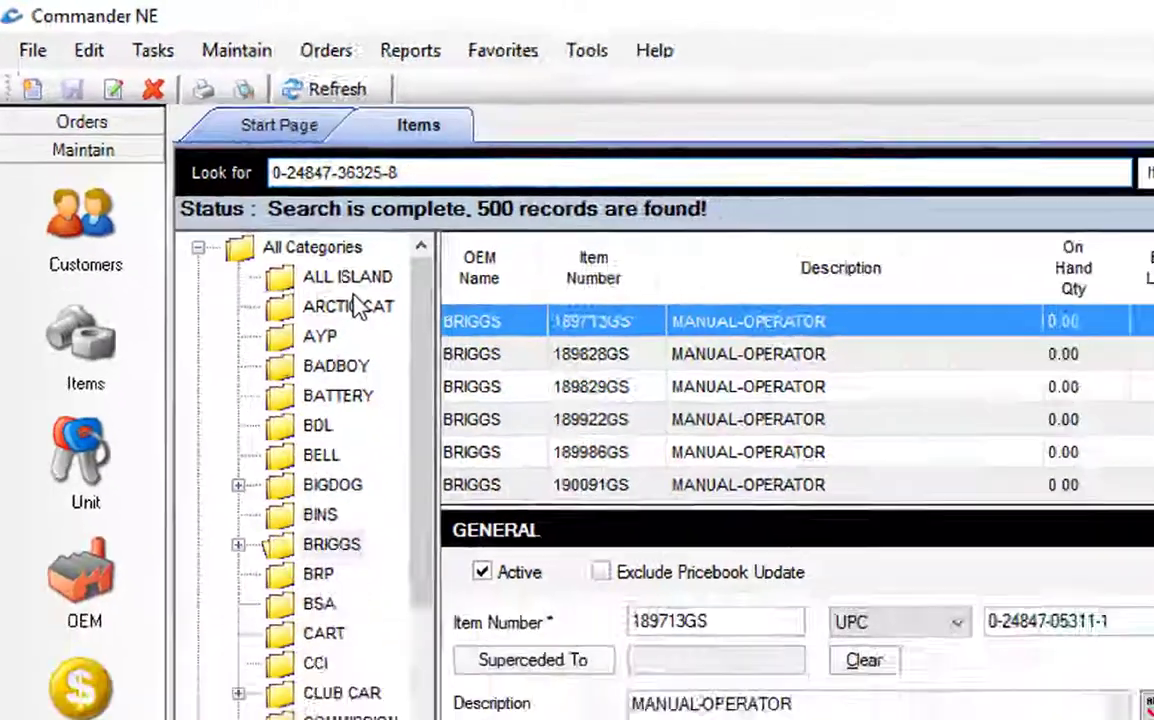
key(Return)
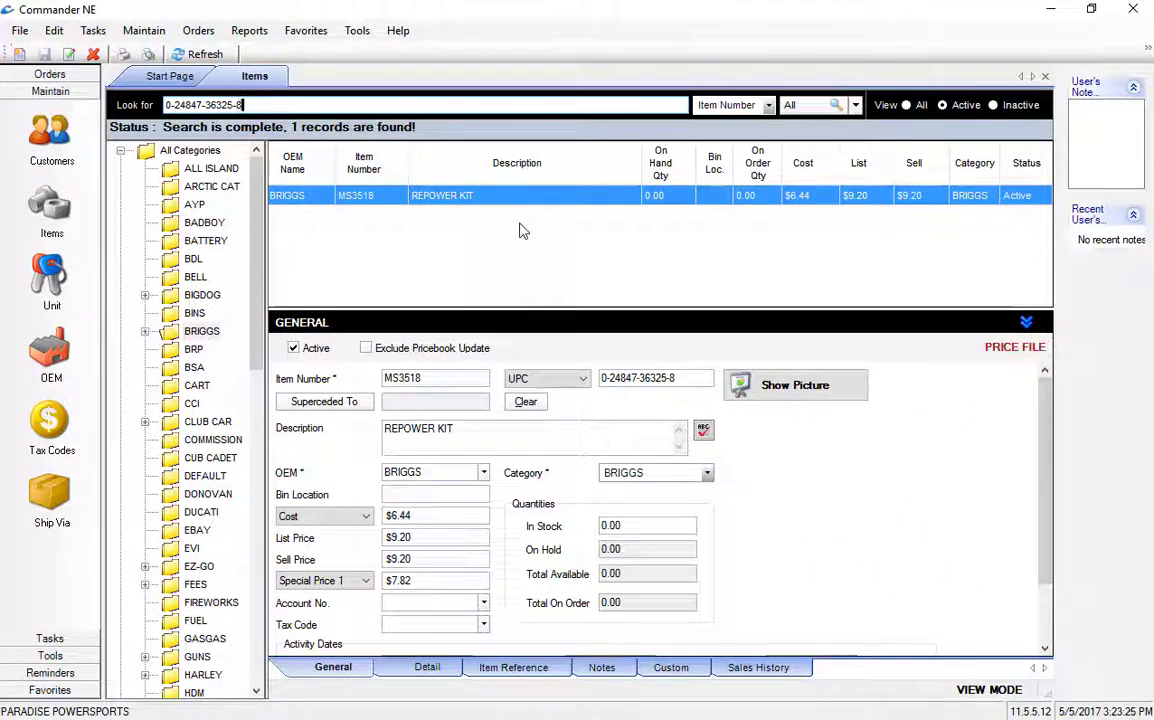
drag(495, 310, 478, 257)
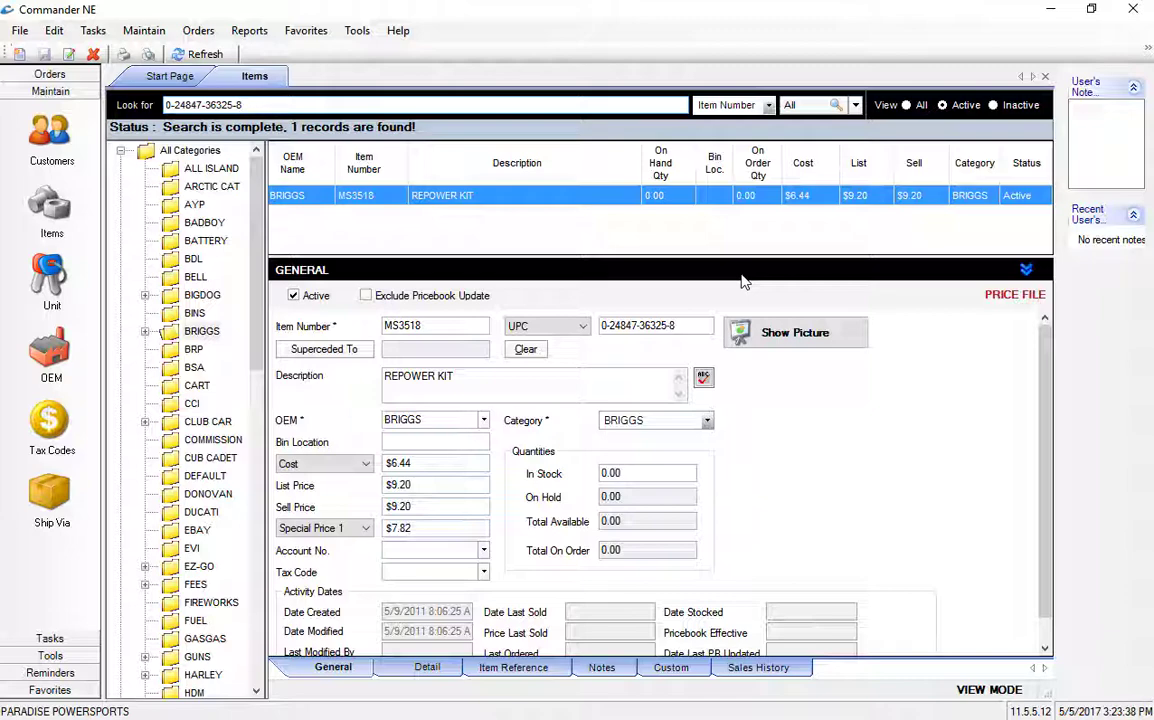
Set item MS3518's In Stock to 2 and Bin Location to A-9, then save.
double_click(420, 326)
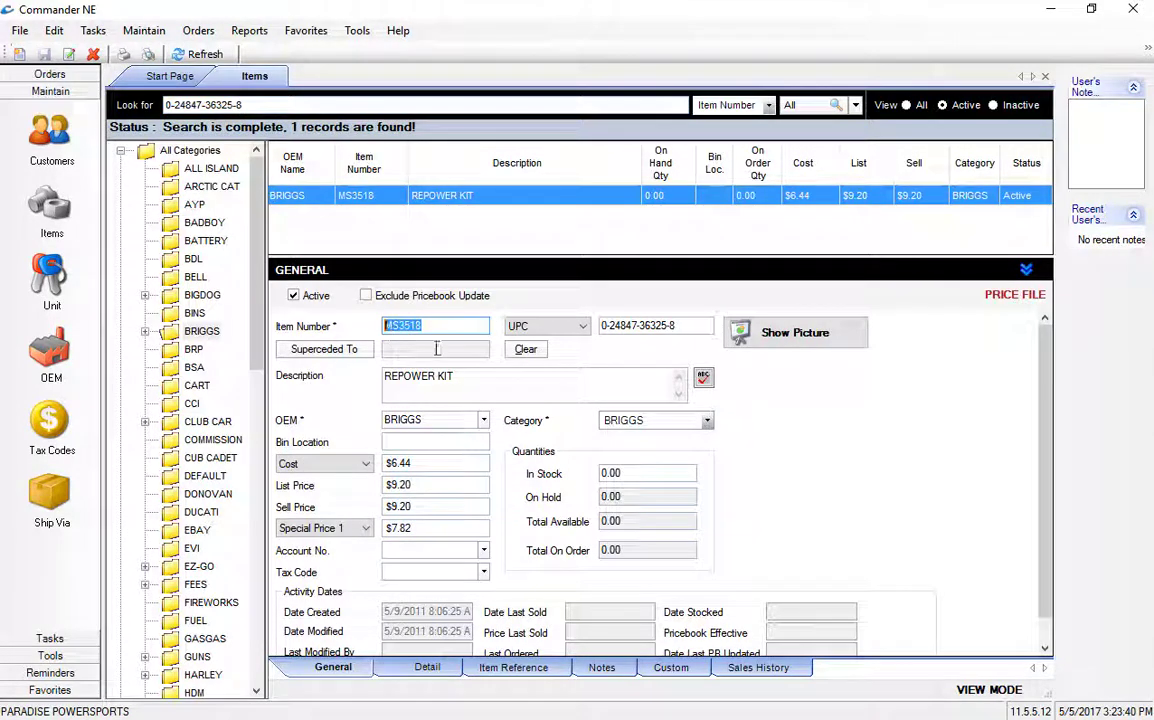
key(Tab)
key(ctrl+c)
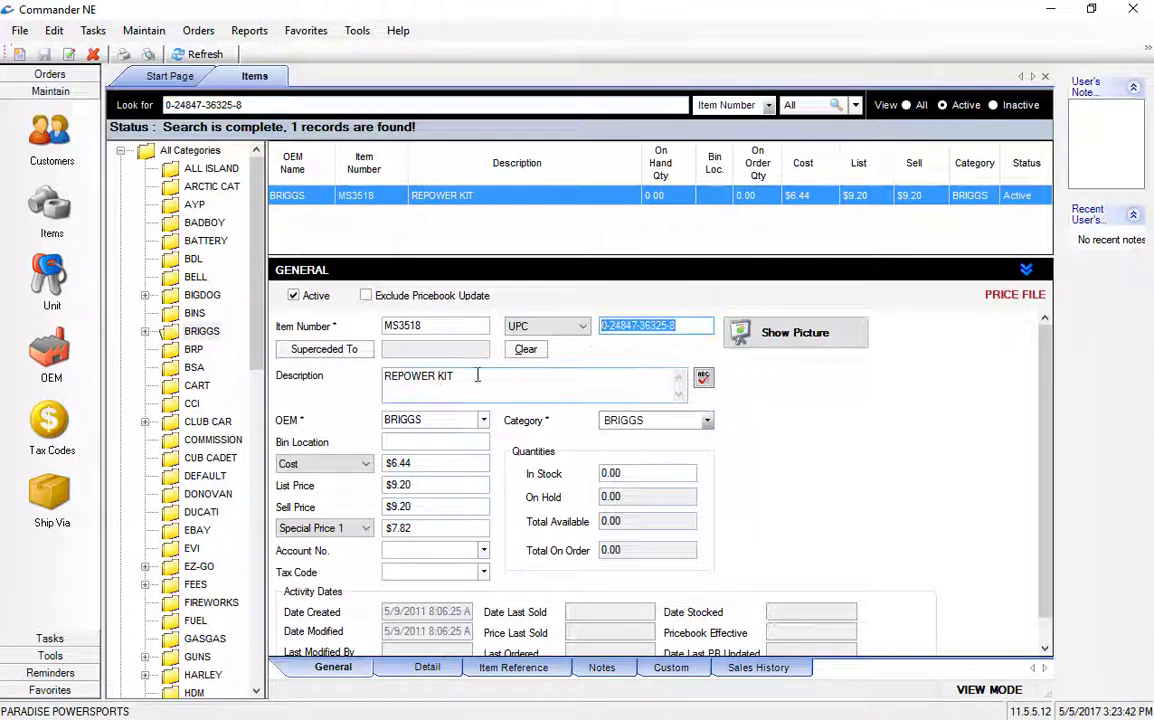
key(Tab)
key(Tab)
key(Tab)
key(Tab)
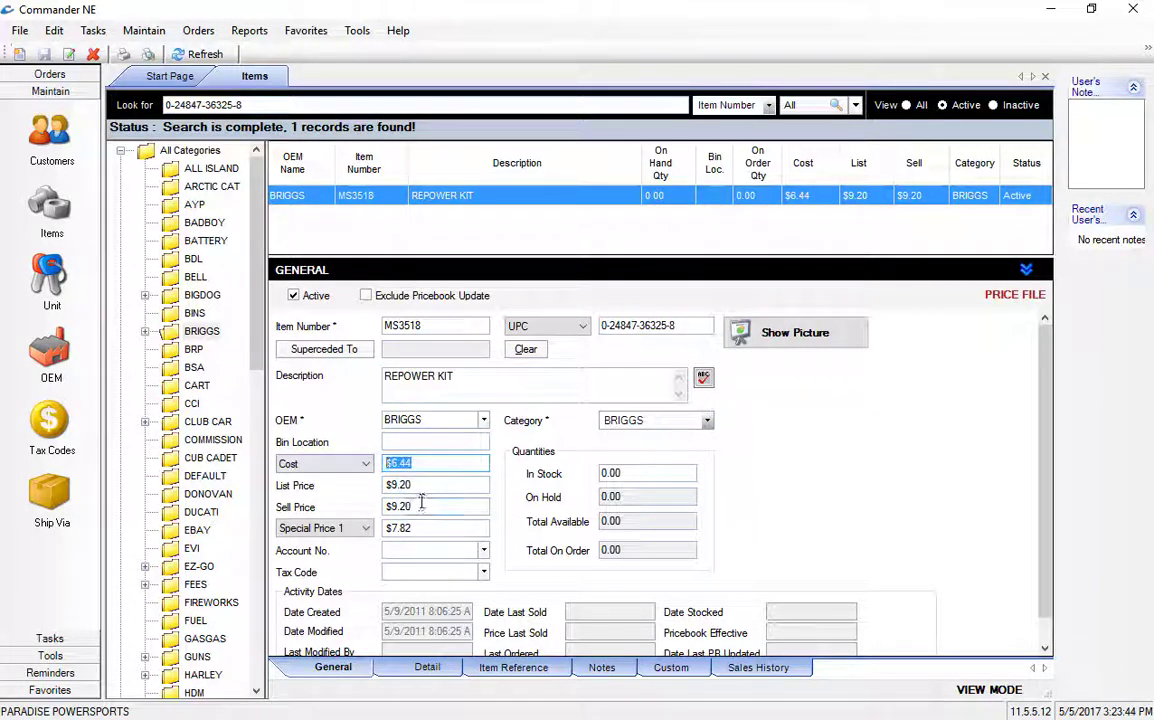
key(Tab)
key(Tab)
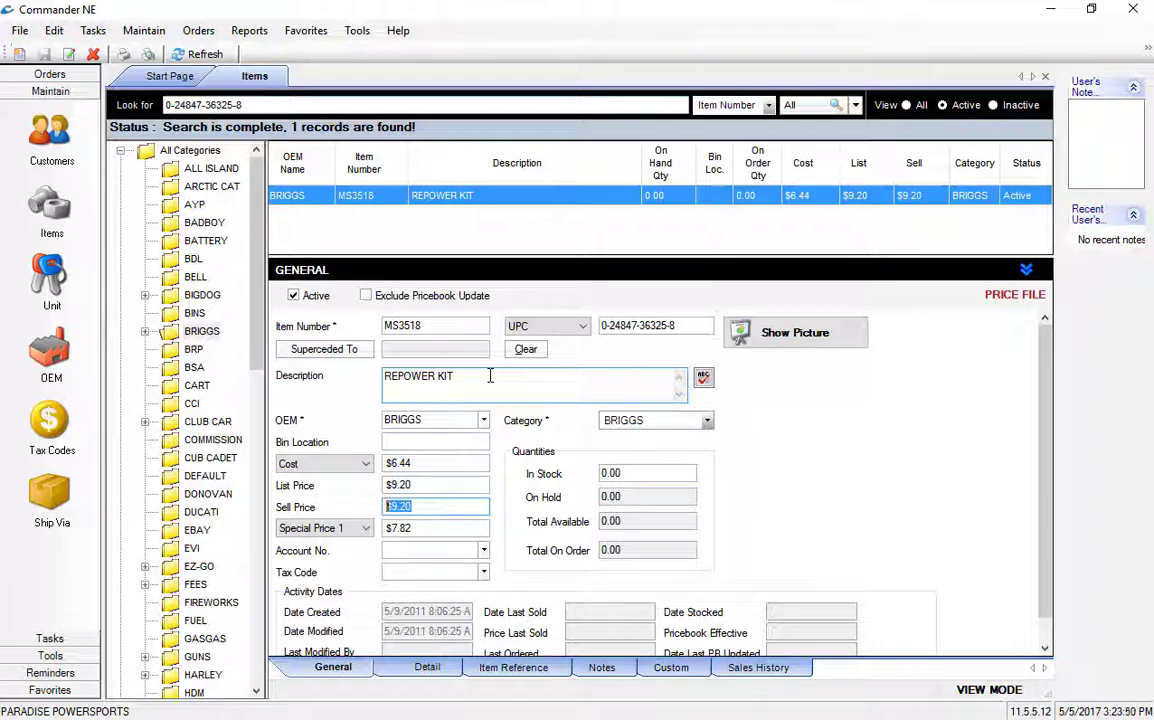
click(612, 473)
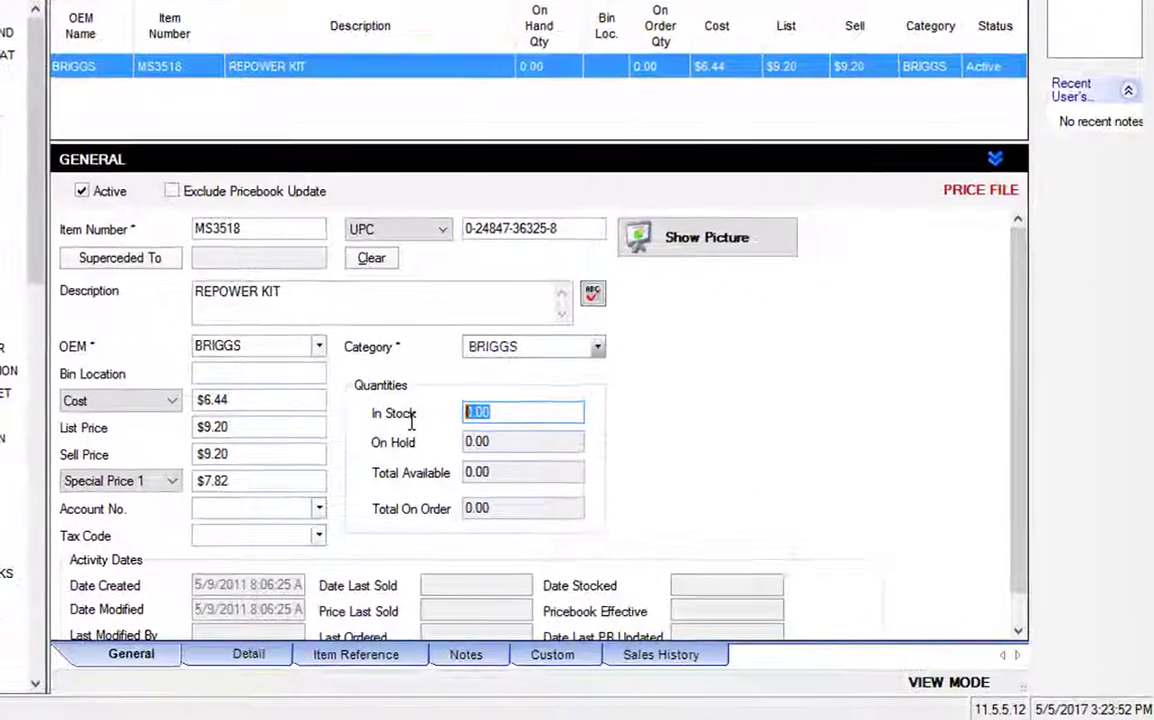
text(2)
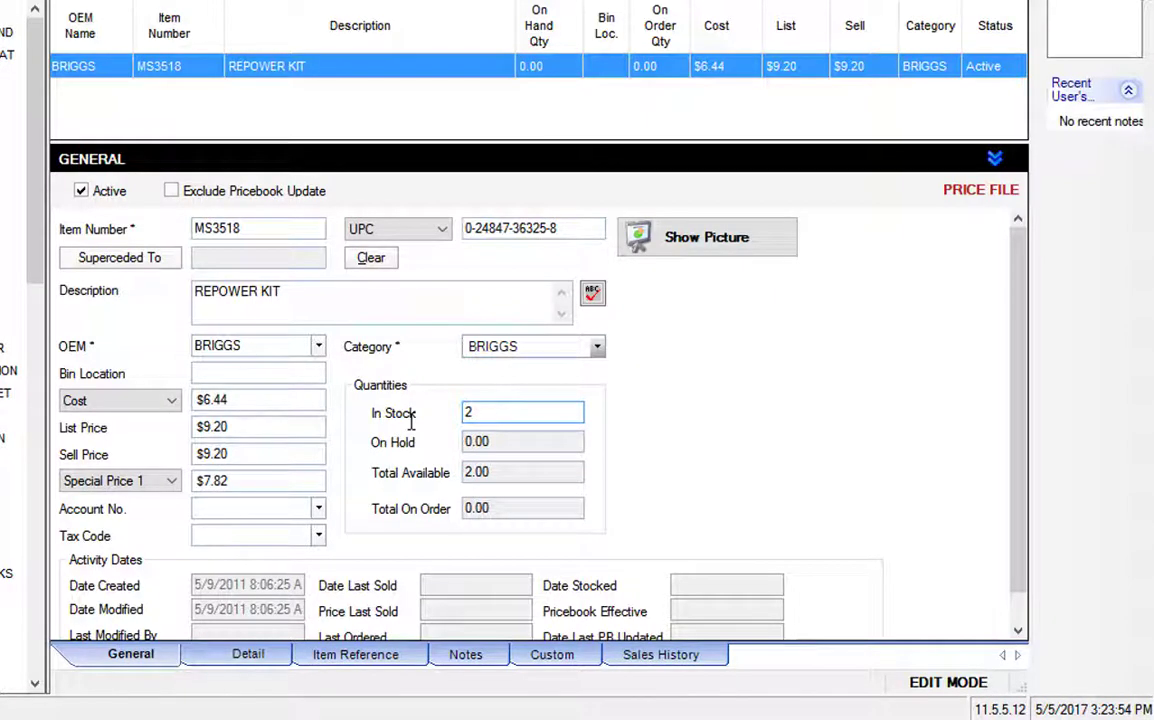
click(251, 373)
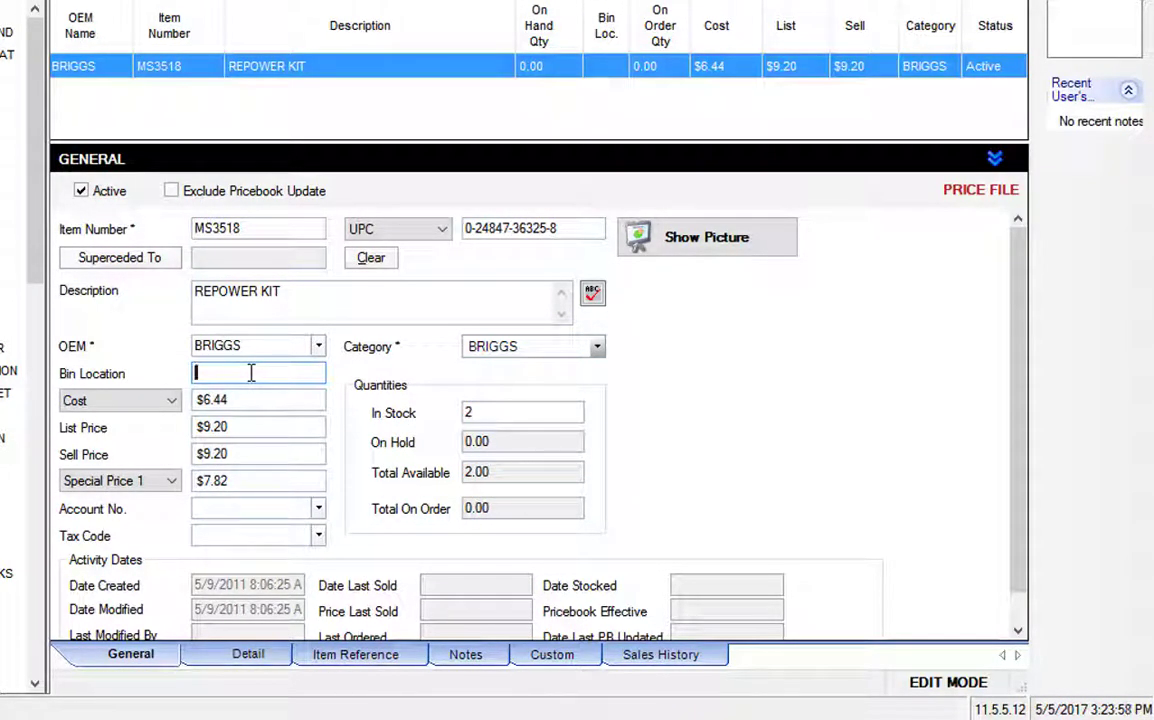
text(A-9)
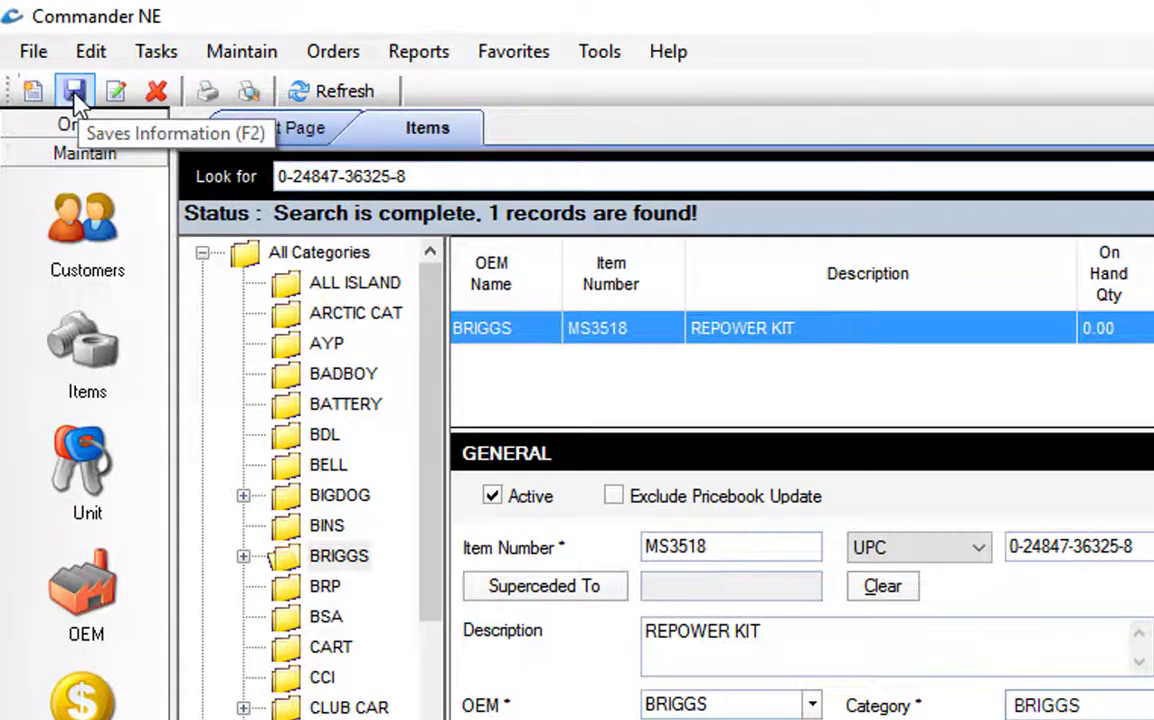
click(75, 95)
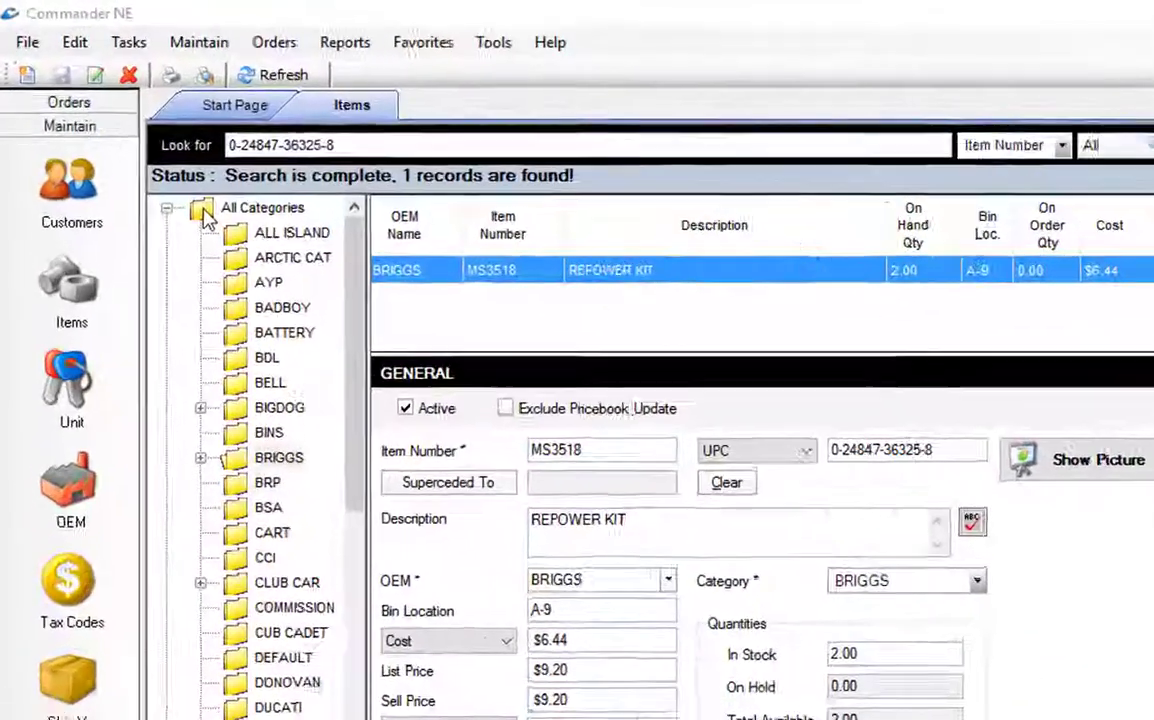
List items from All Categories, dismissing the folder's New menu without adding anything.
click(180, 152)
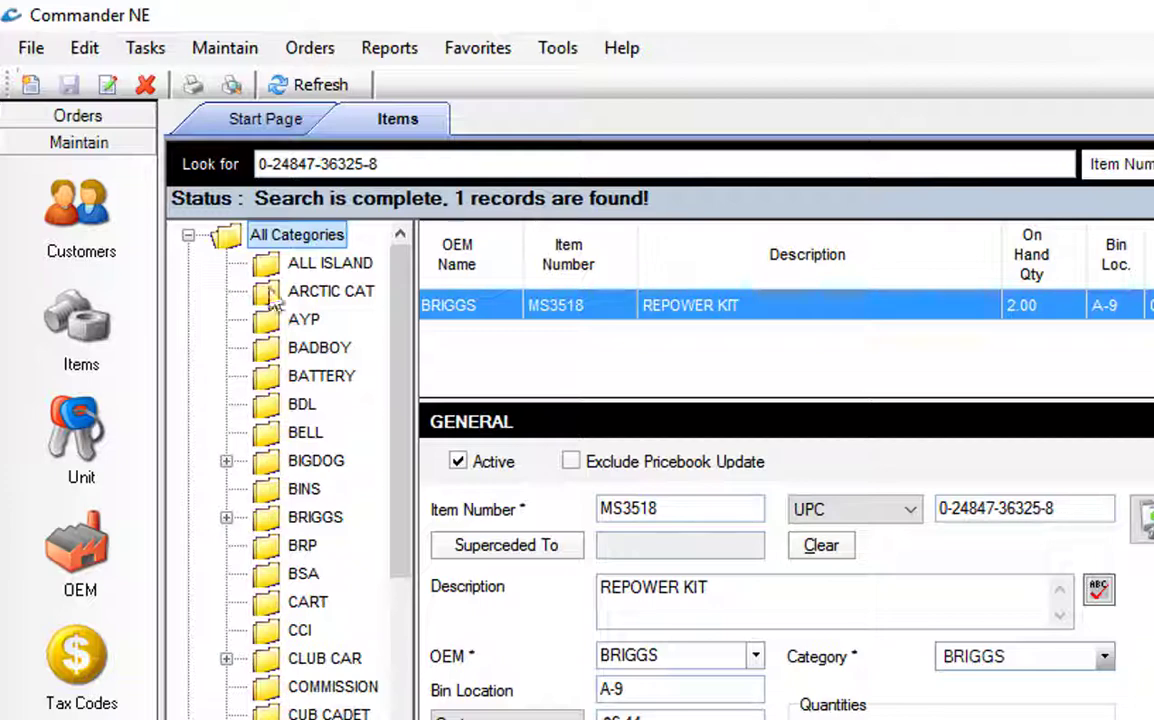
right_click(224, 238)
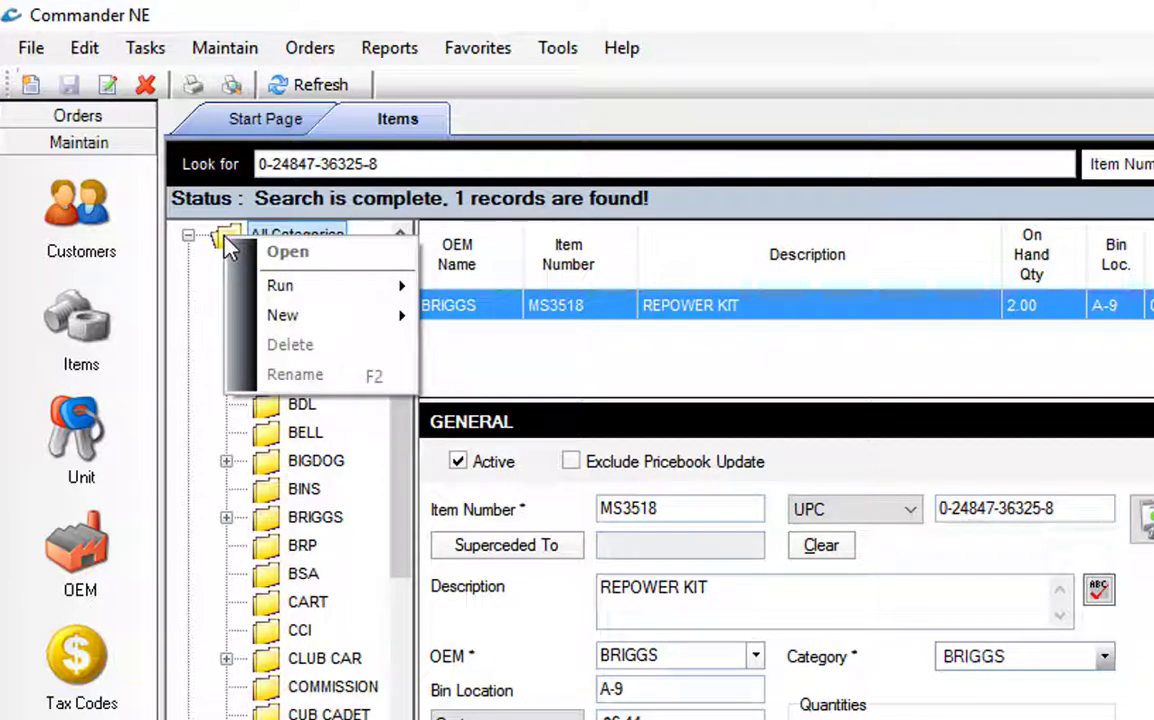
mouse_move(292, 330)
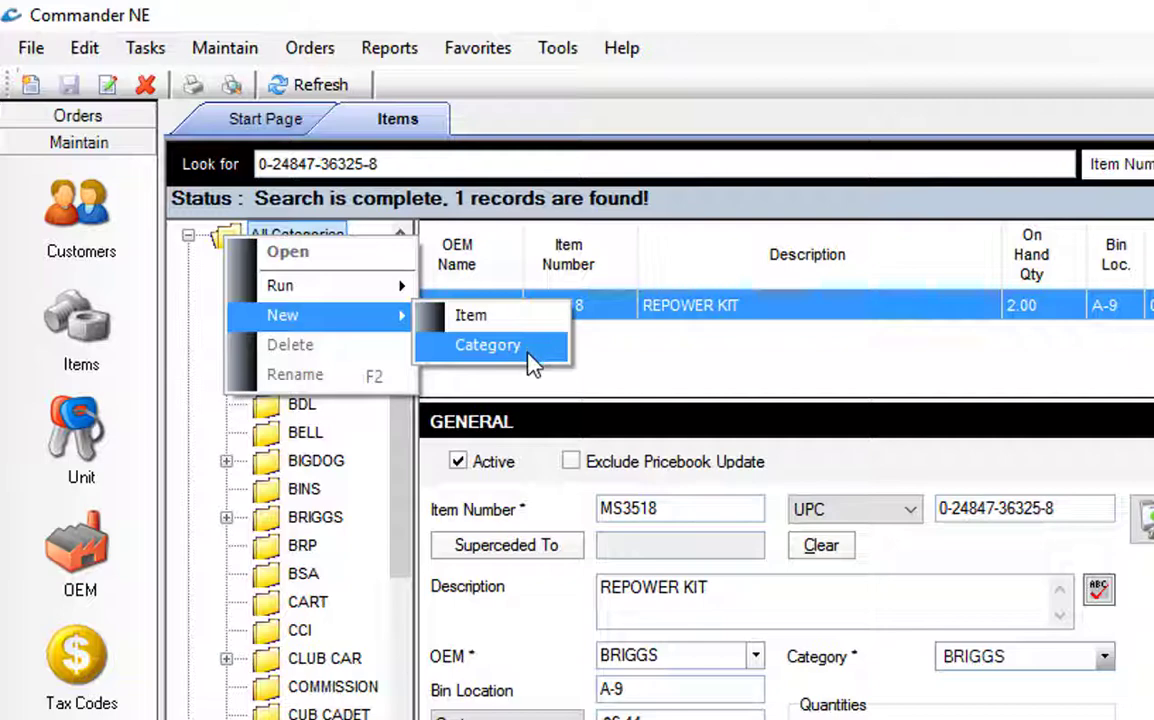
click(667, 363)
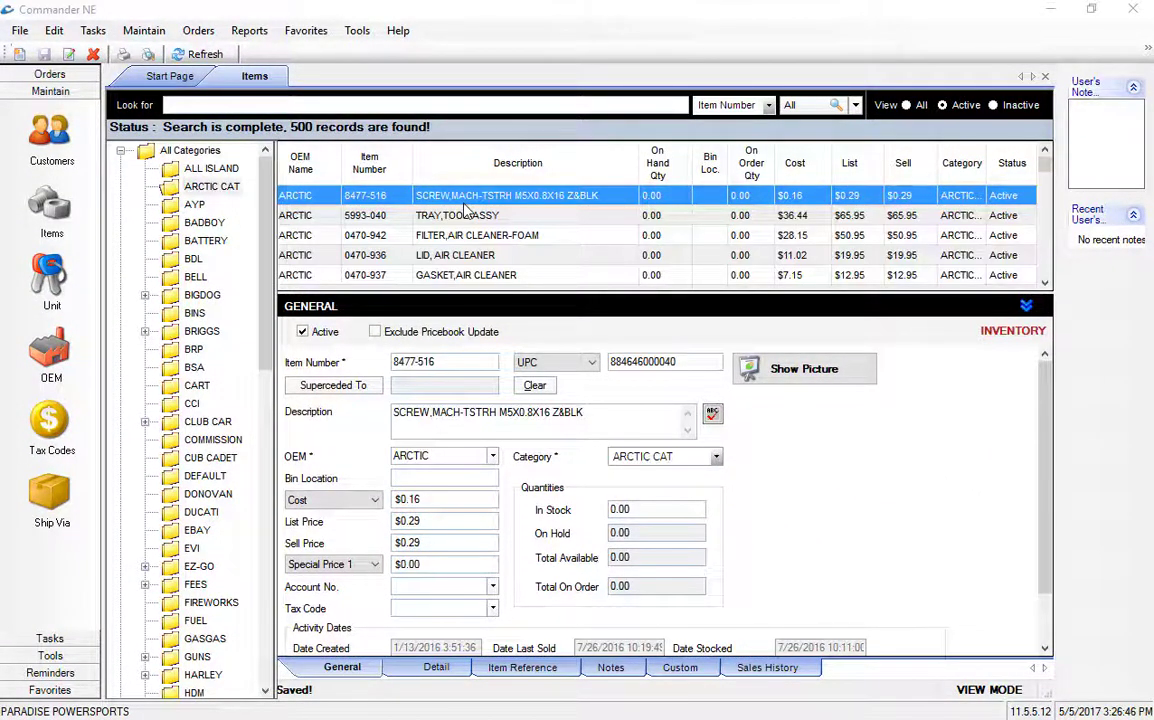
click(172, 190)
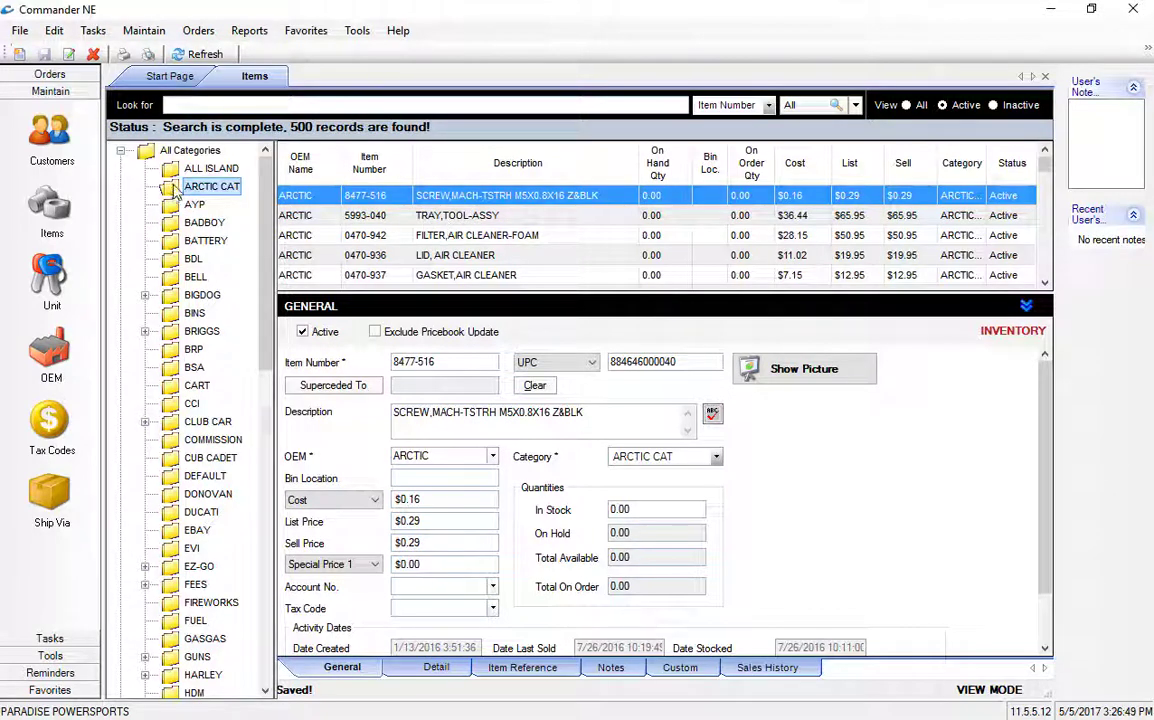
right_click(196, 106)
click(218, 182)
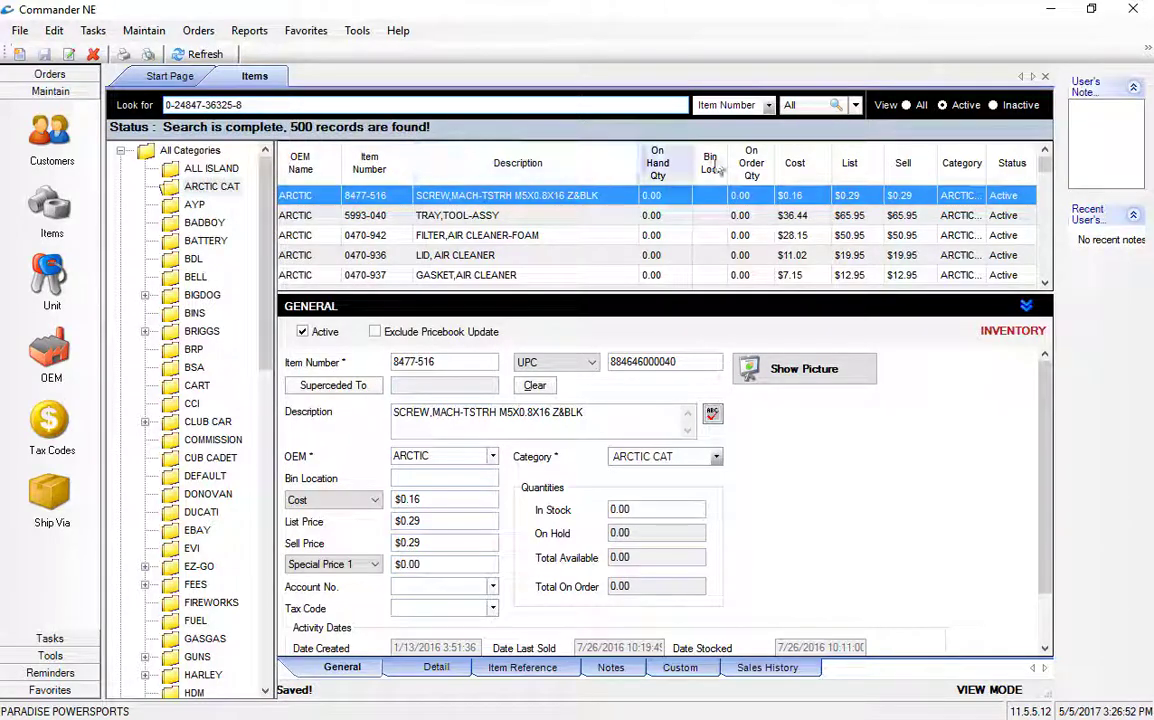
click(792, 107)
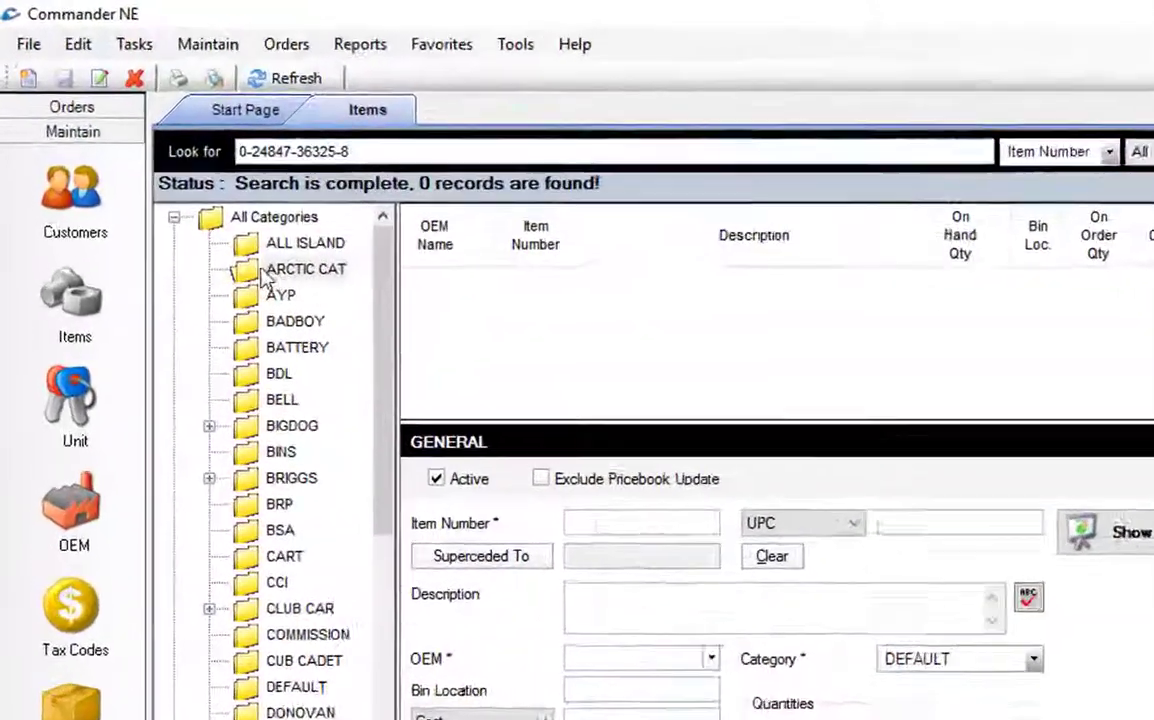
click(264, 276)
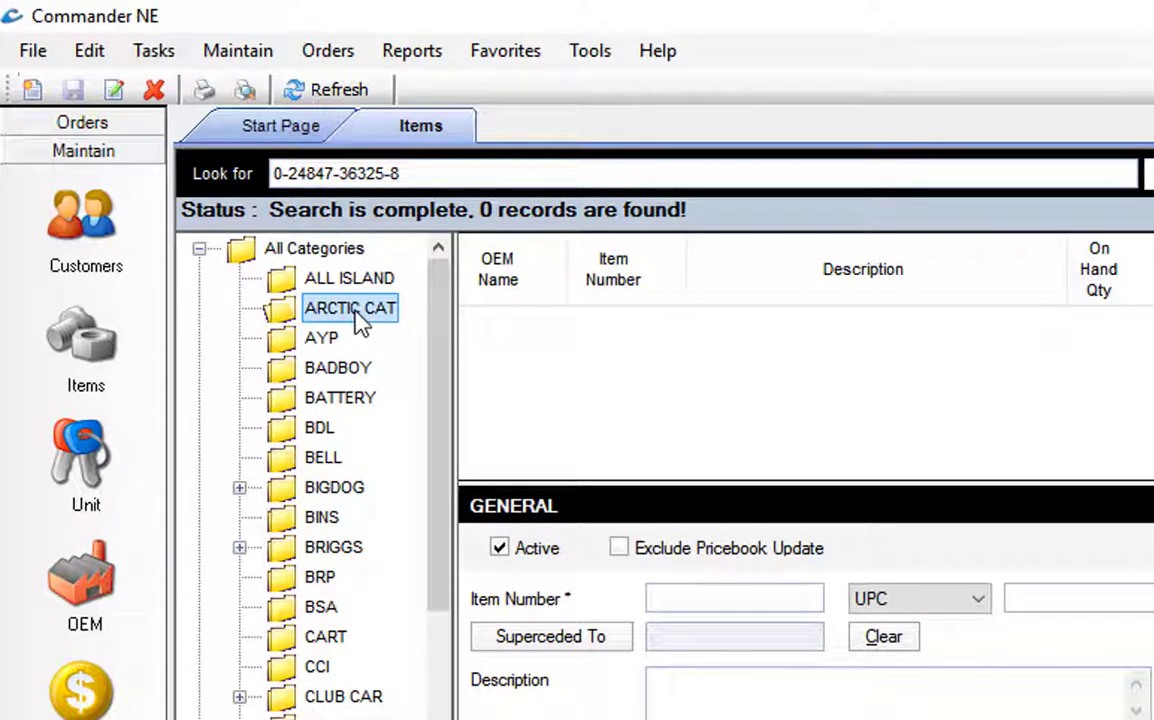
click(284, 549)
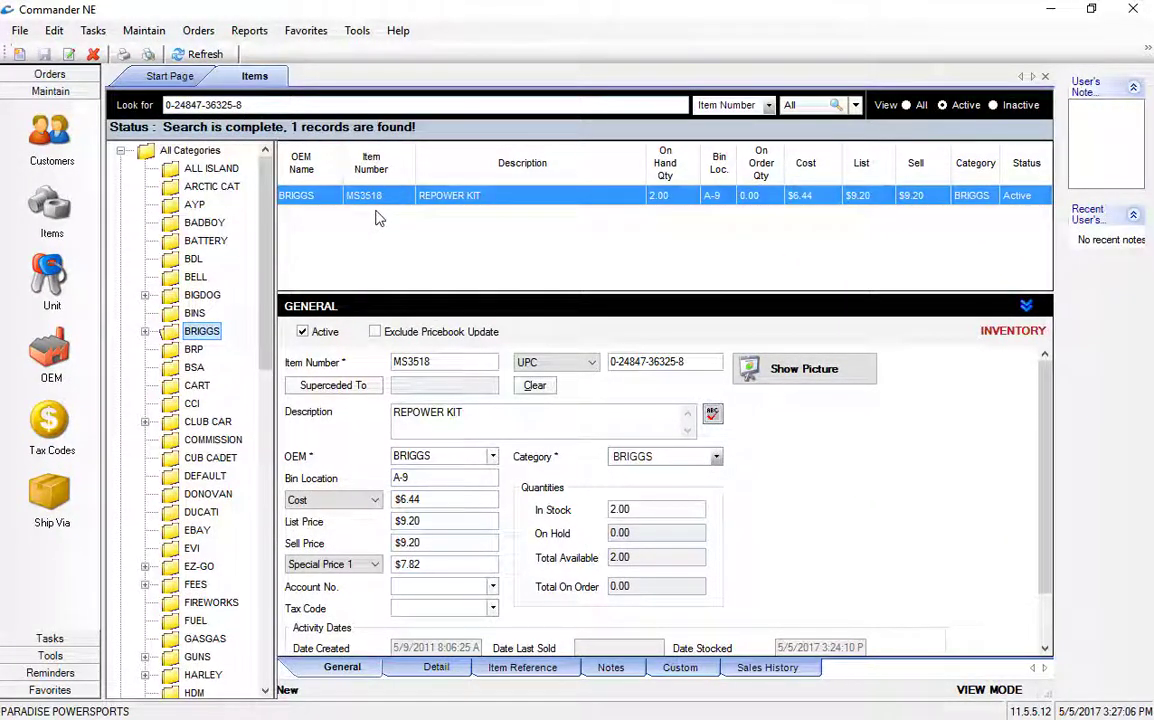
click(145, 160)
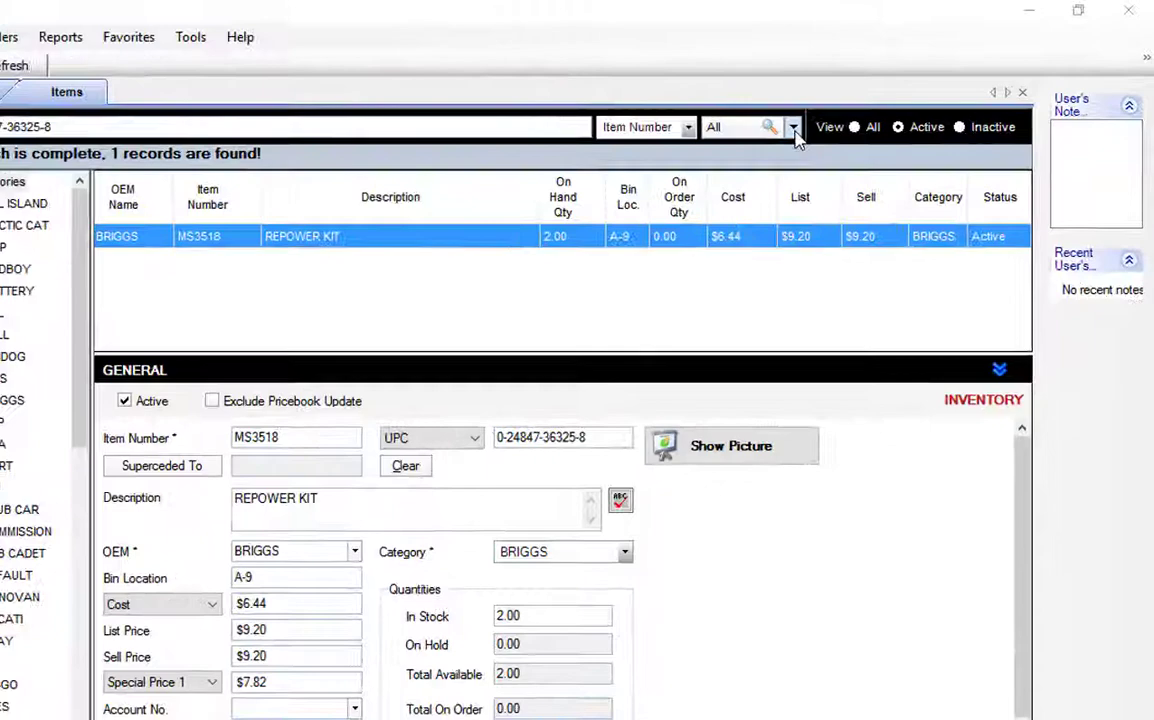
click(855, 104)
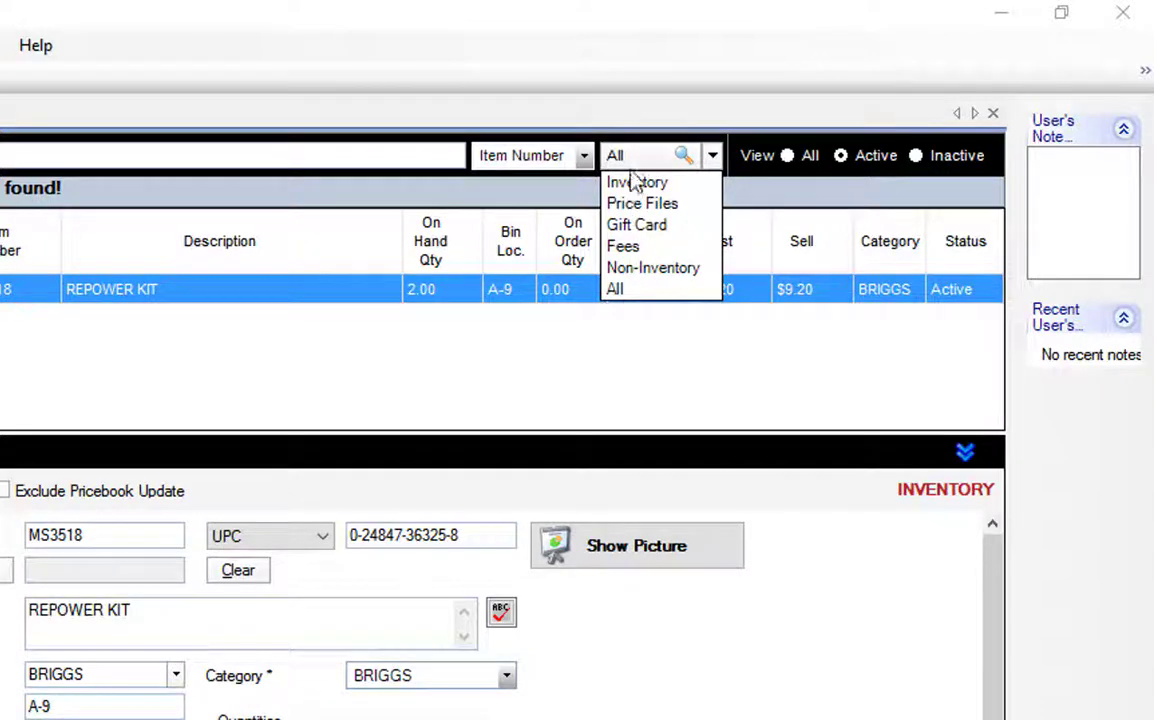
click(583, 157)
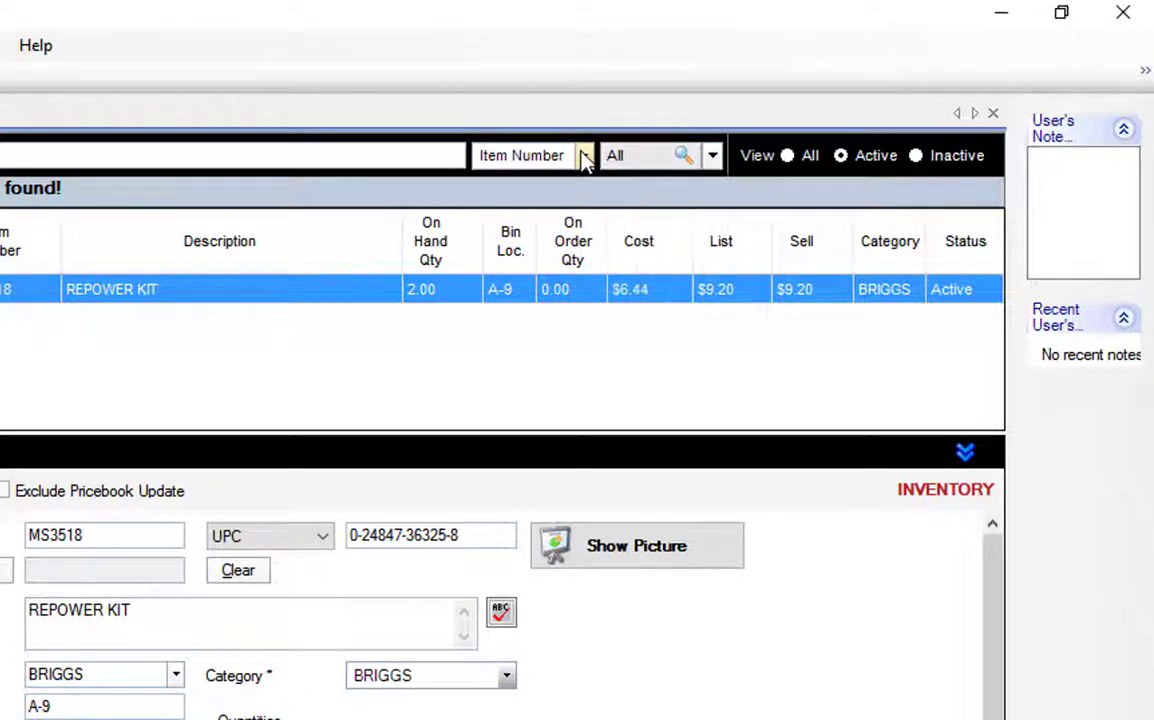
click(584, 157)
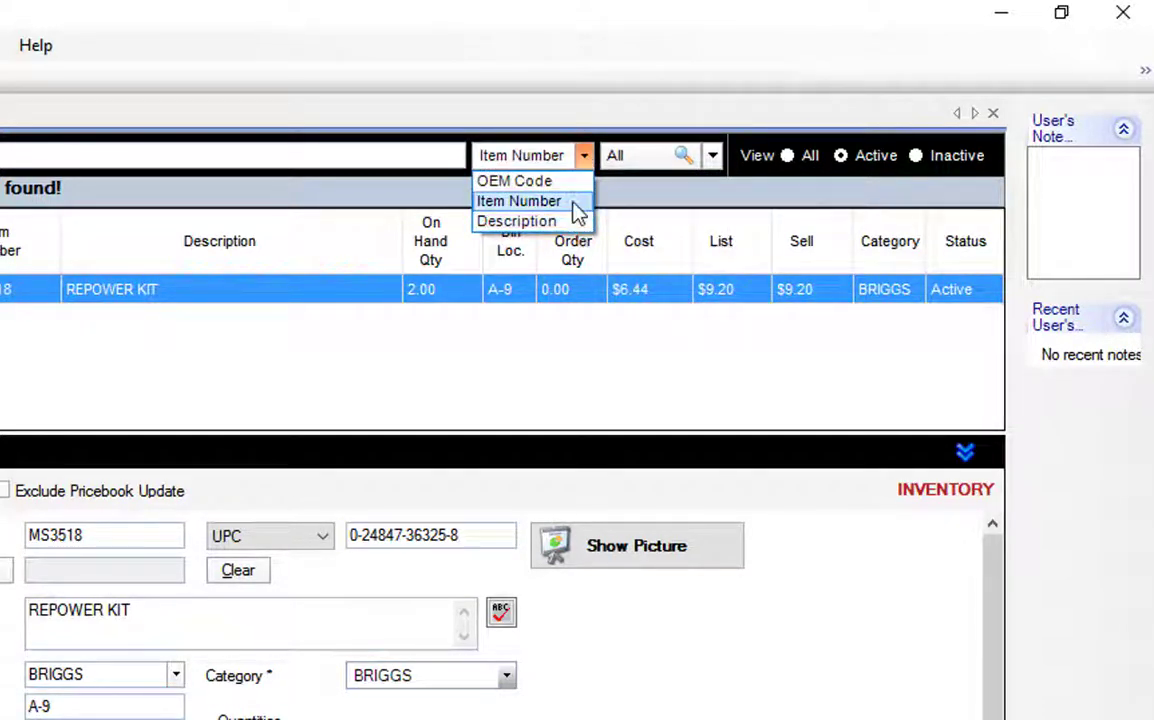
click(576, 203)
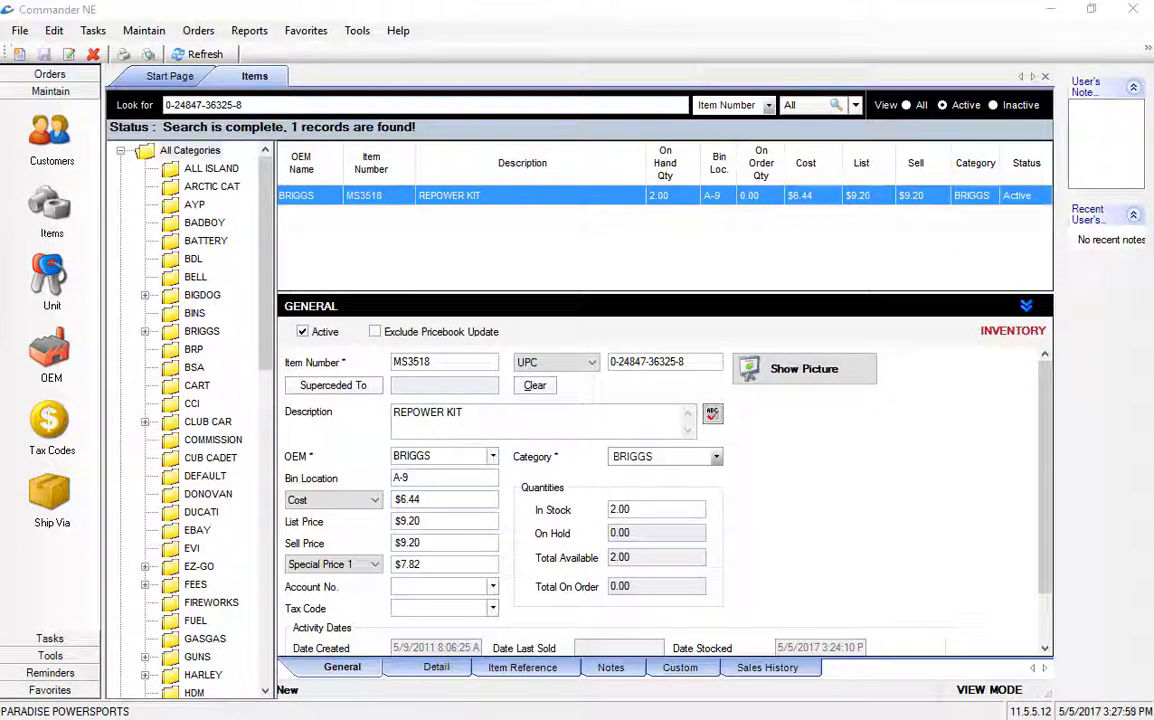
Bring up the REPOWER KIT item's actions and close them without printing a barcode label.
right_click(390, 197)
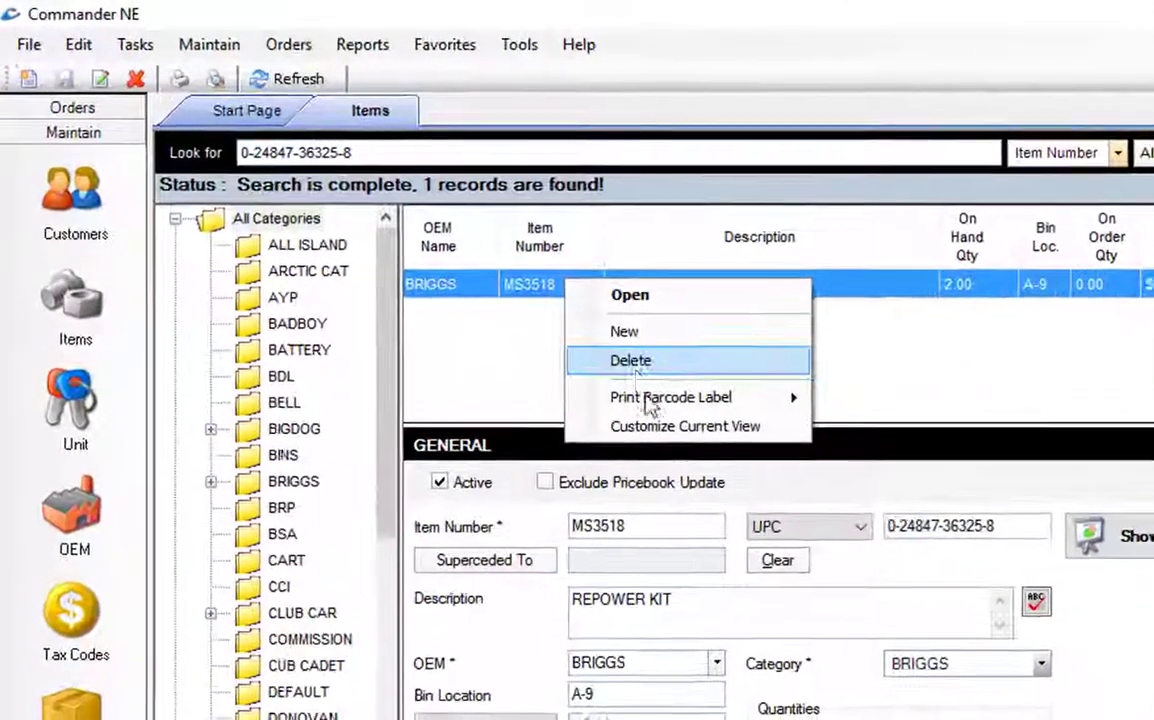
mouse_move(520, 313)
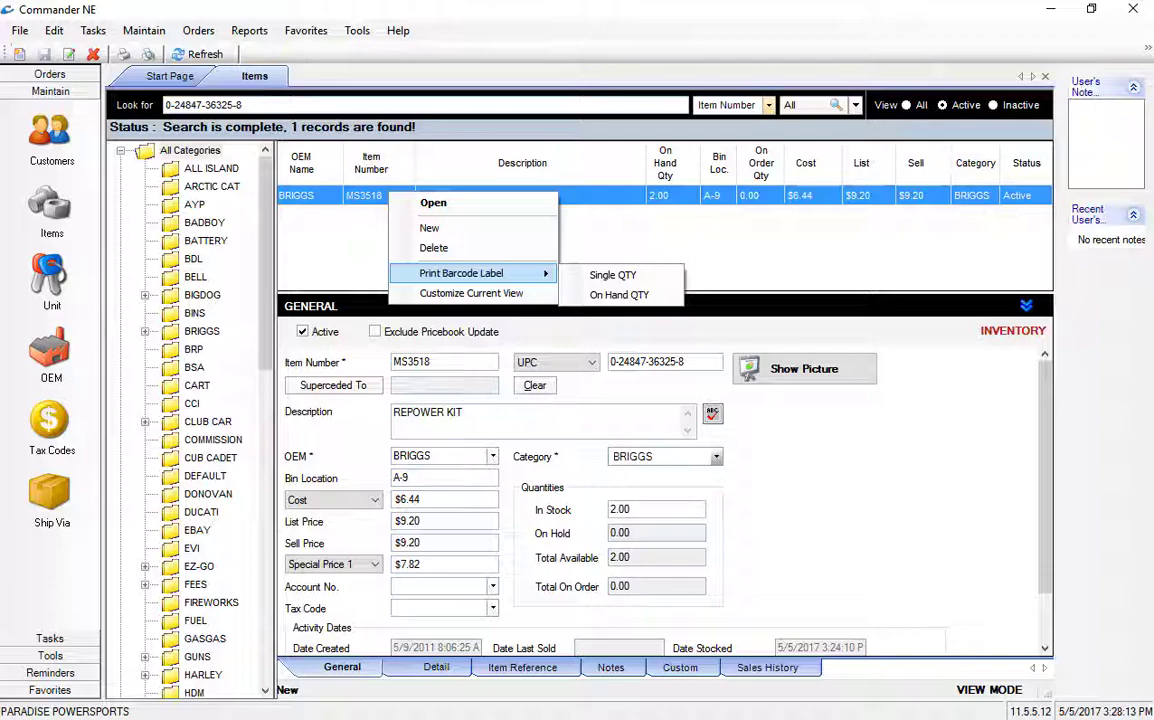
key(Escape)
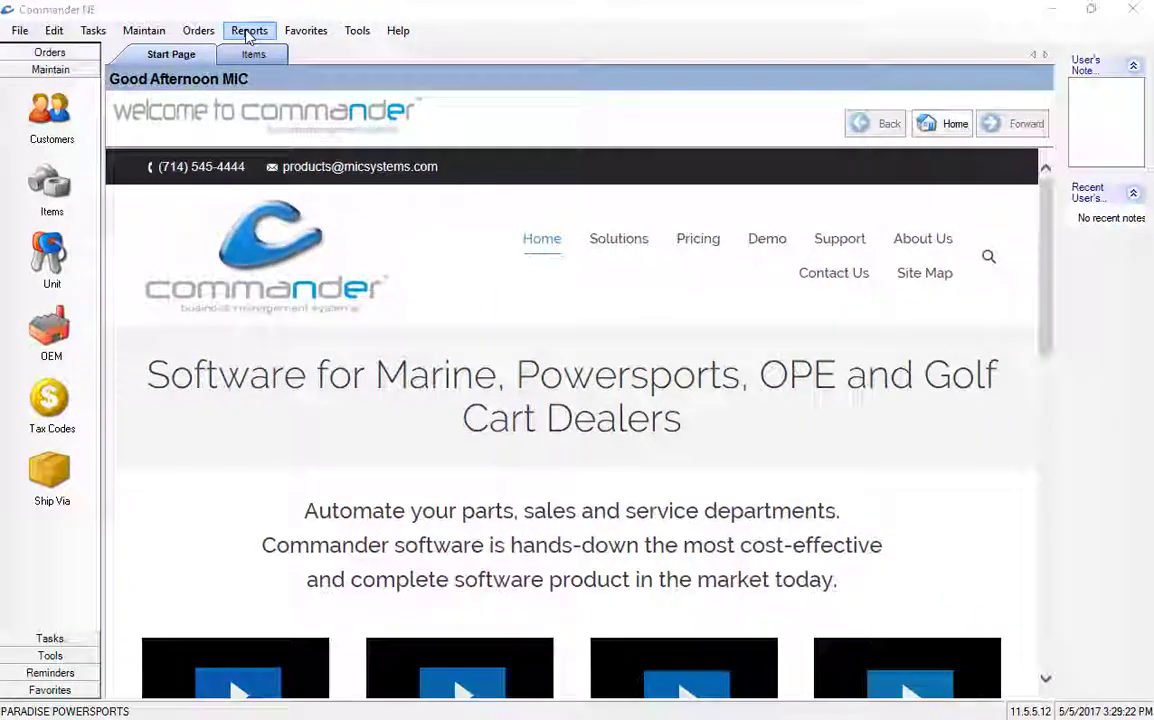
Open the Inventory Cost List report and filter On Hand QTY to GREATER than 0.
click(506, 64)
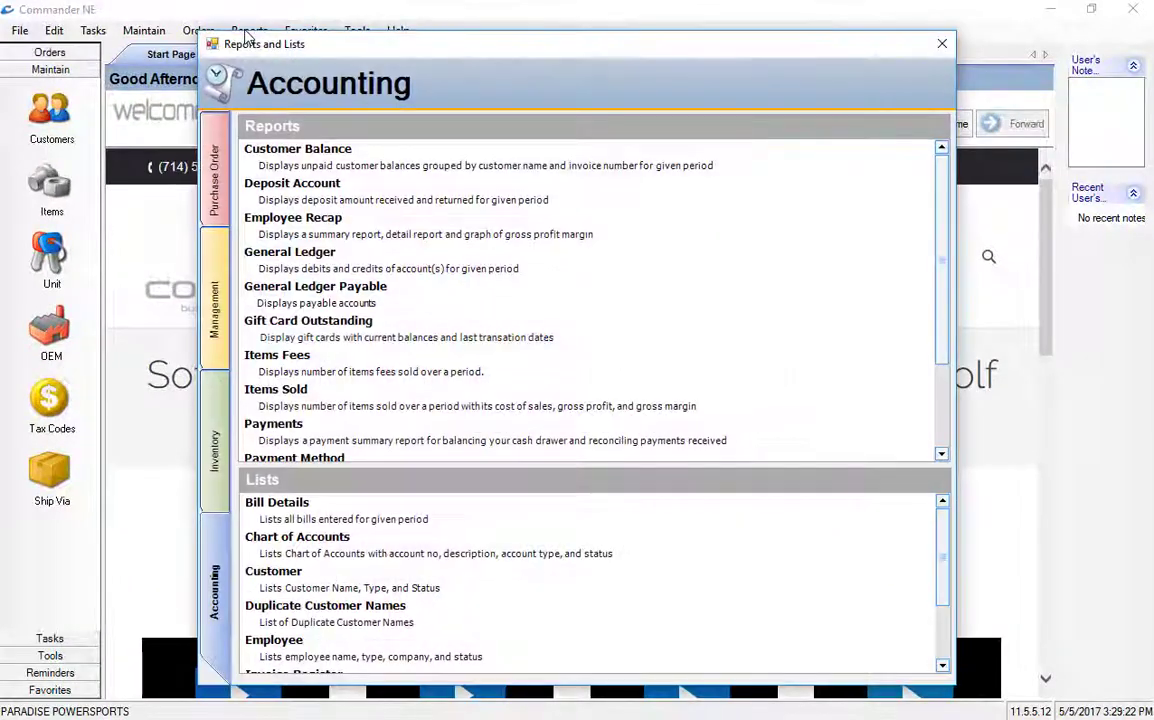
click(218, 455)
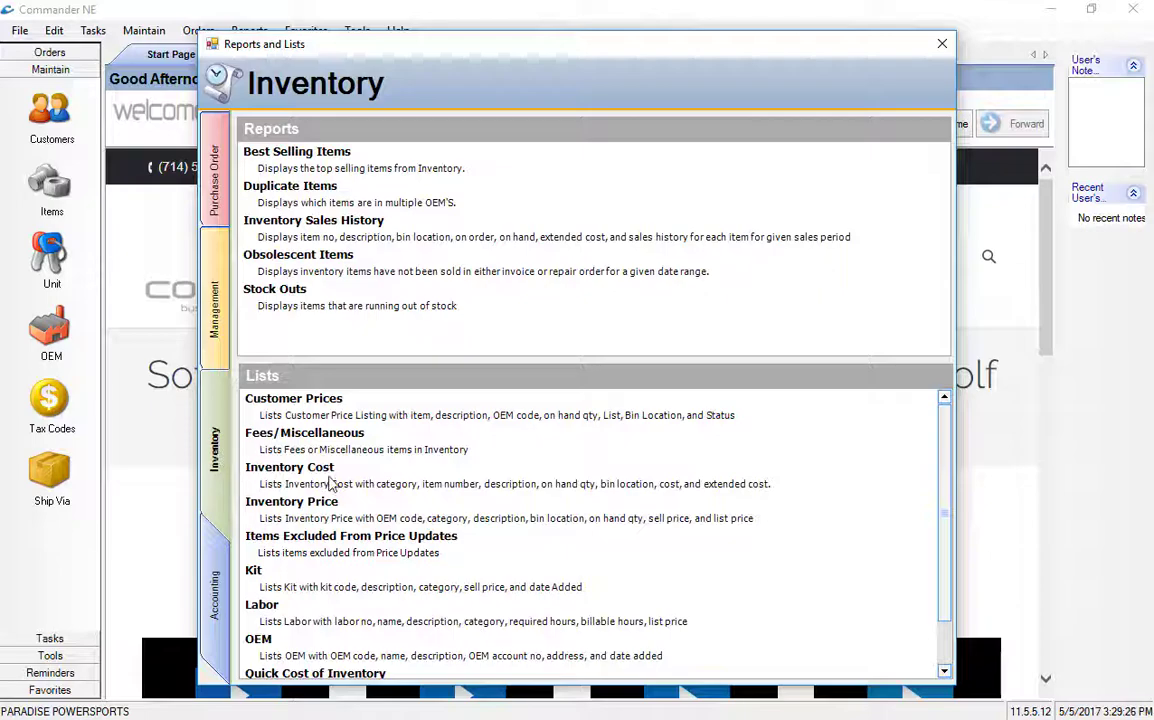
click(373, 485)
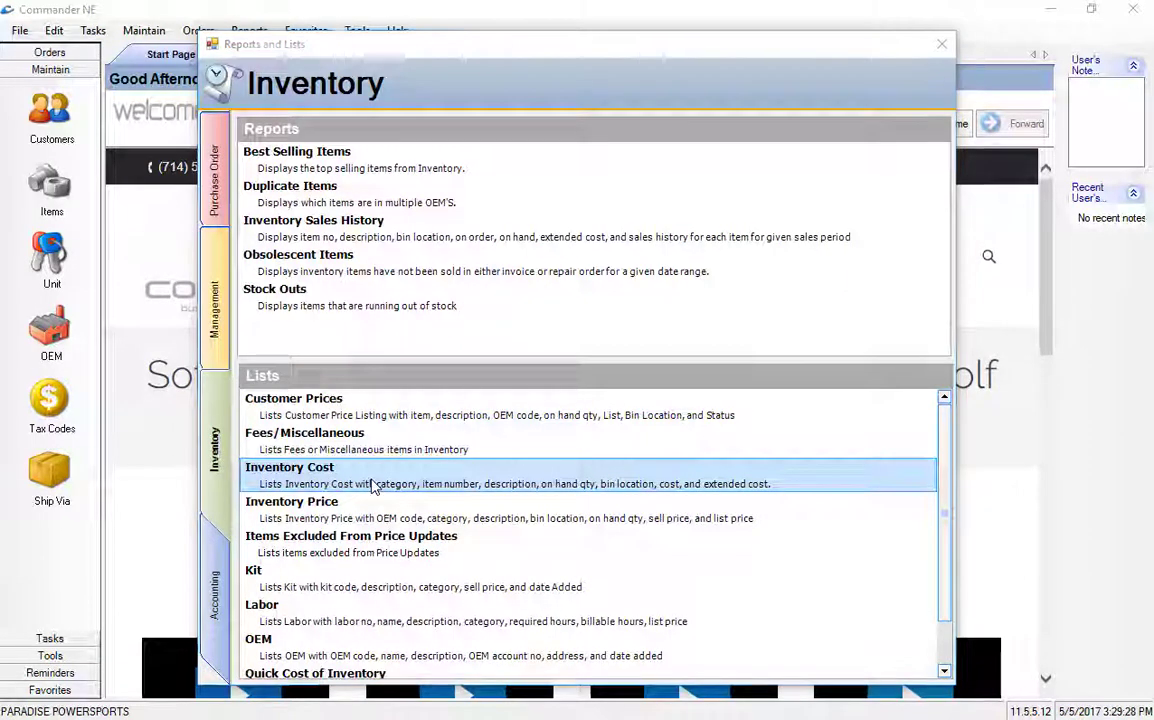
double_click(373, 484)
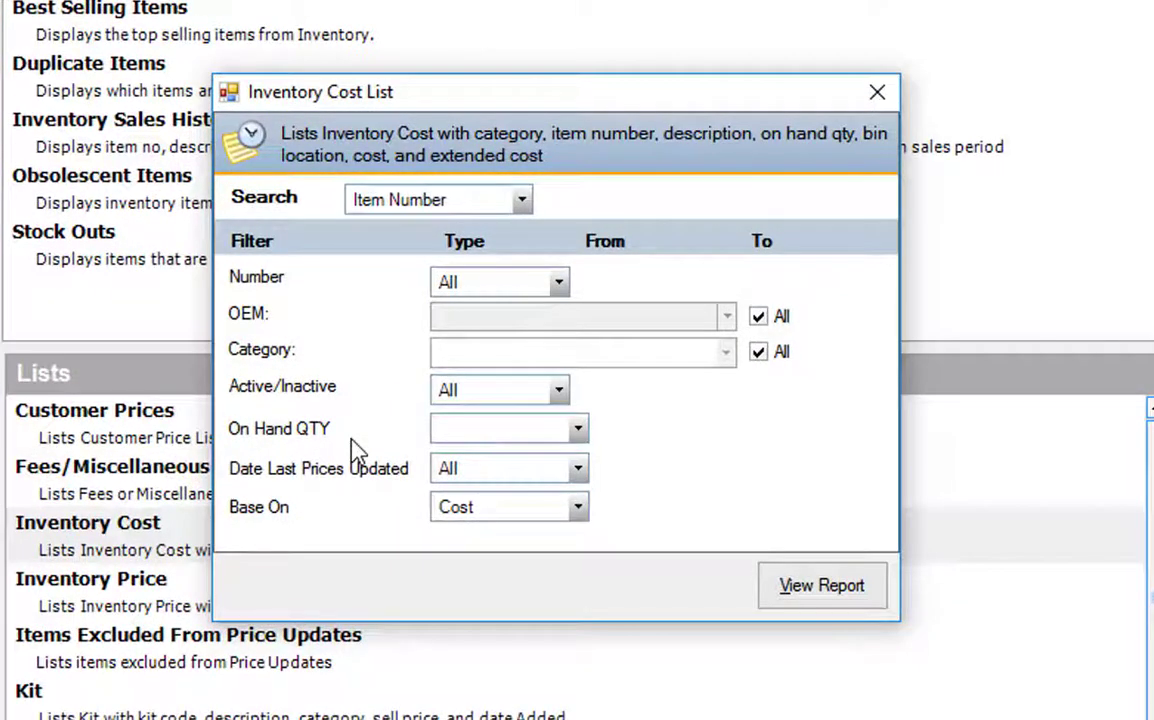
click(578, 432)
click(553, 484)
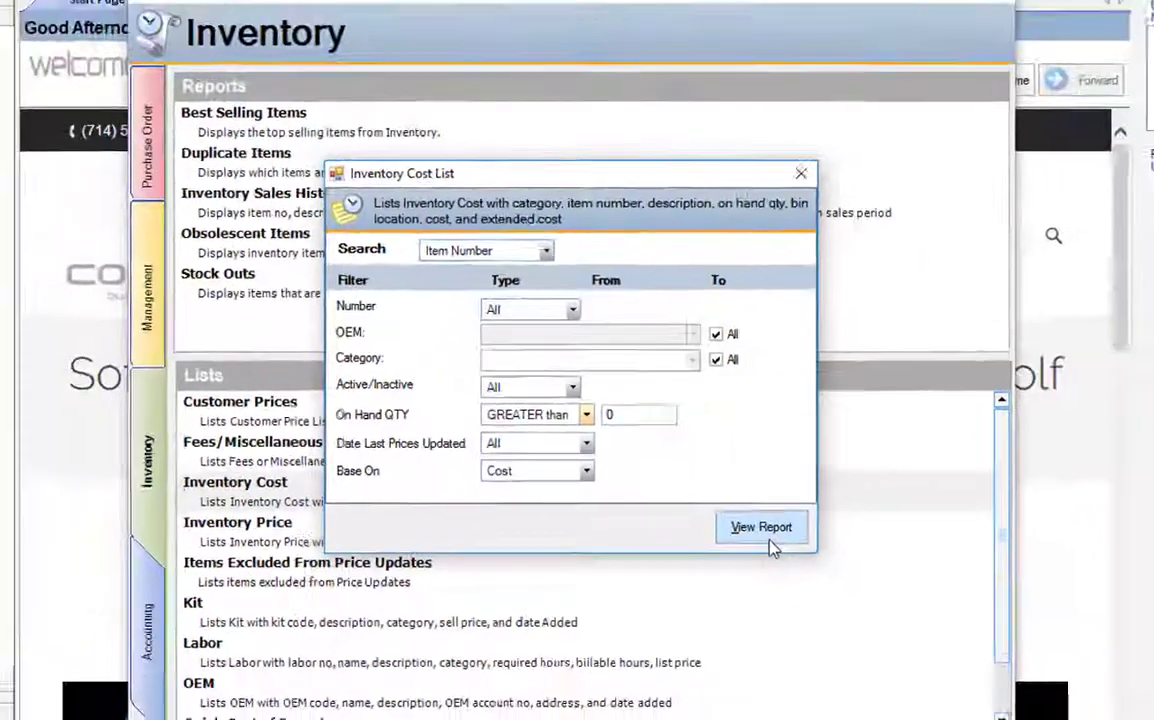
Generate the 242-page Inventory Cost List preview and scroll down through its entries.
click(748, 522)
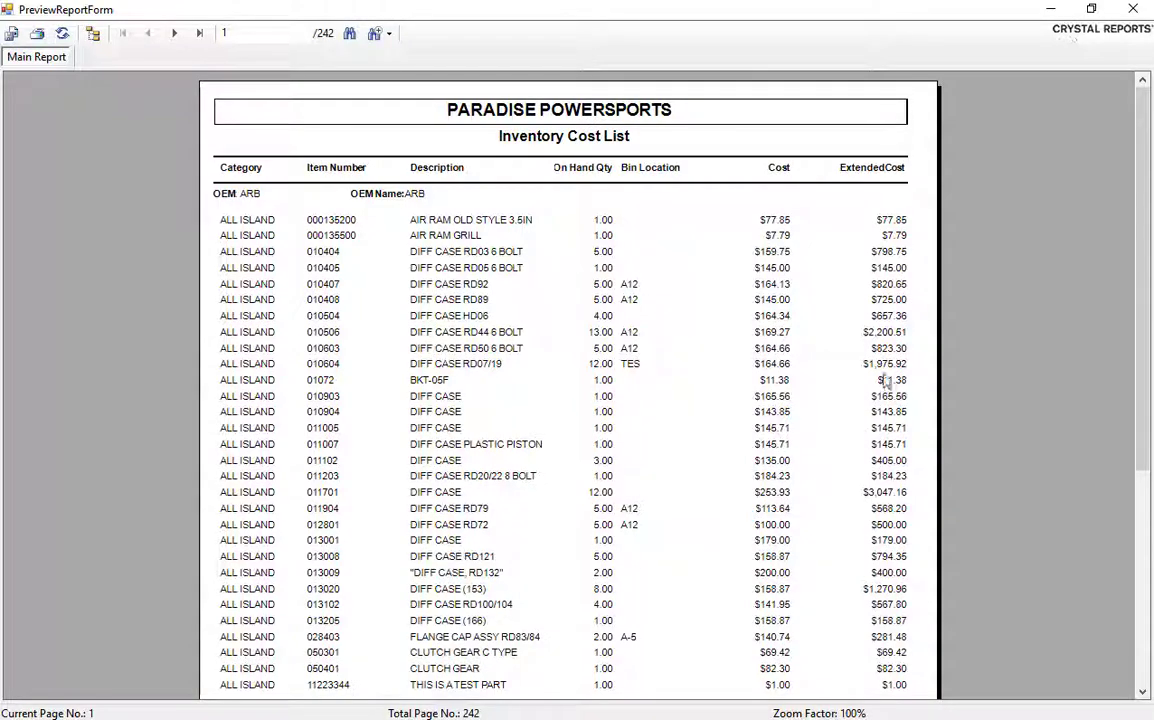
scroll(1007, 284, down, 2)
scroll(1007, 284, down, 4)
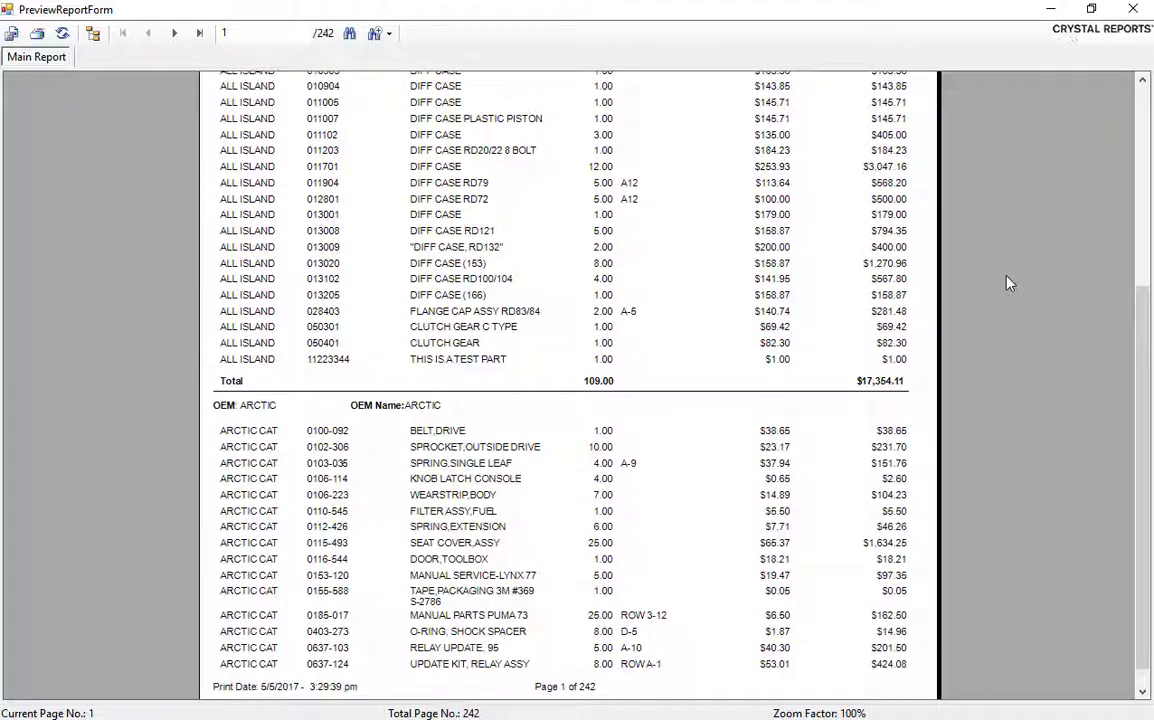